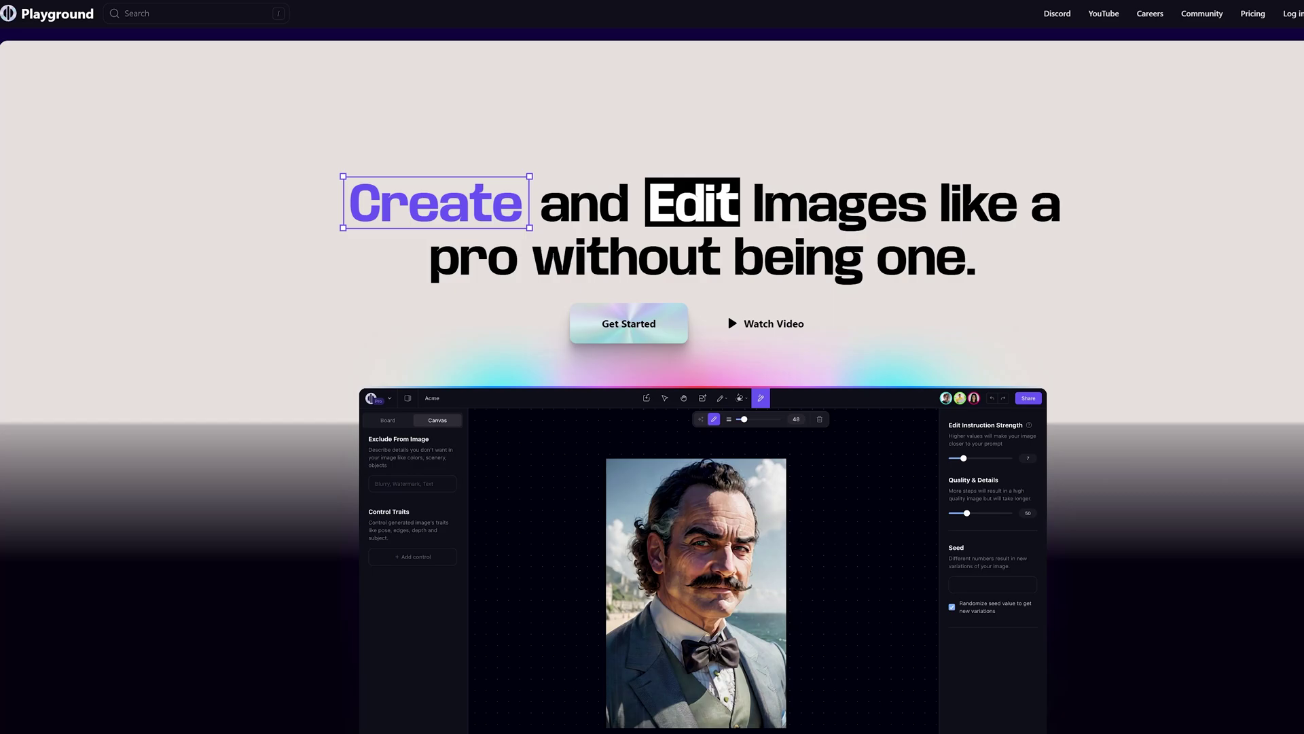
# - Scroll the Playground AI homepage past the hero demo to the Mixed Image Editing section
pyautogui.scroll(-4, 652, 407)
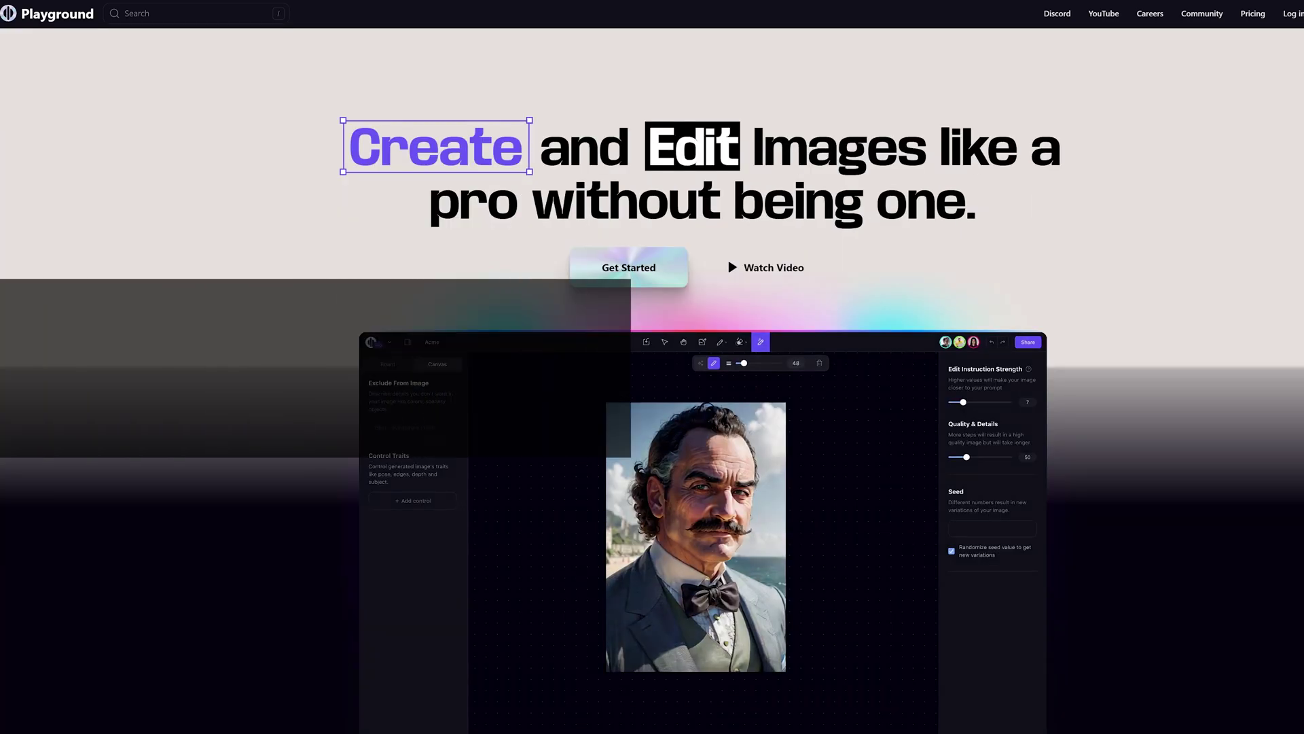
pyautogui.scroll(-2, 652, 408)
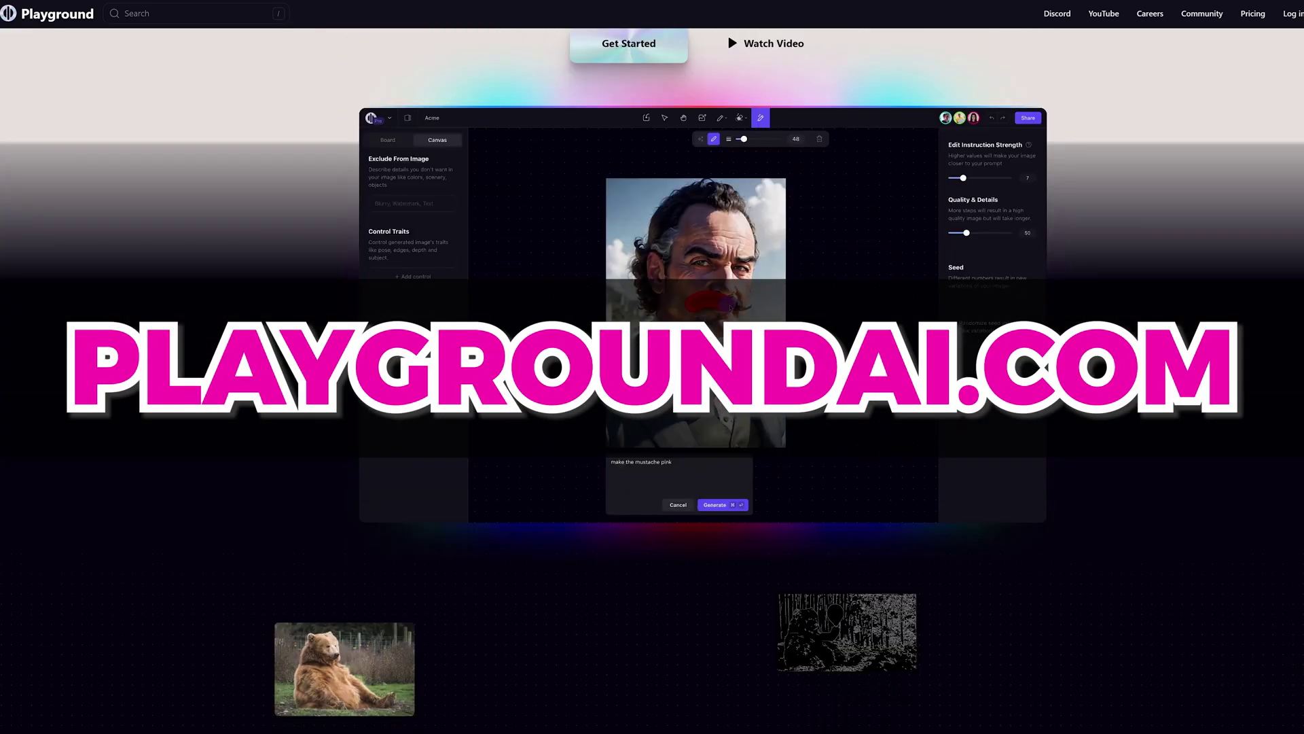
pyautogui.scroll(-5, 652, 408)
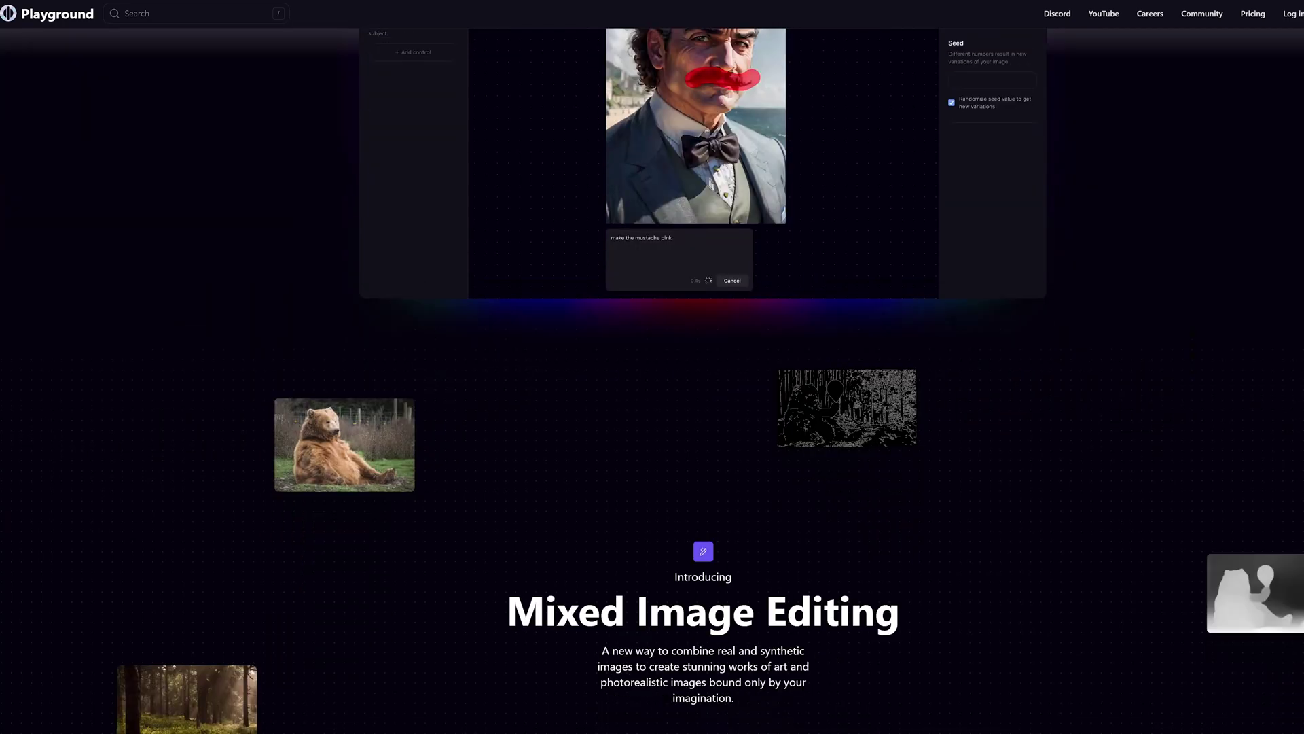
pyautogui.scroll(-3, 652, 407)
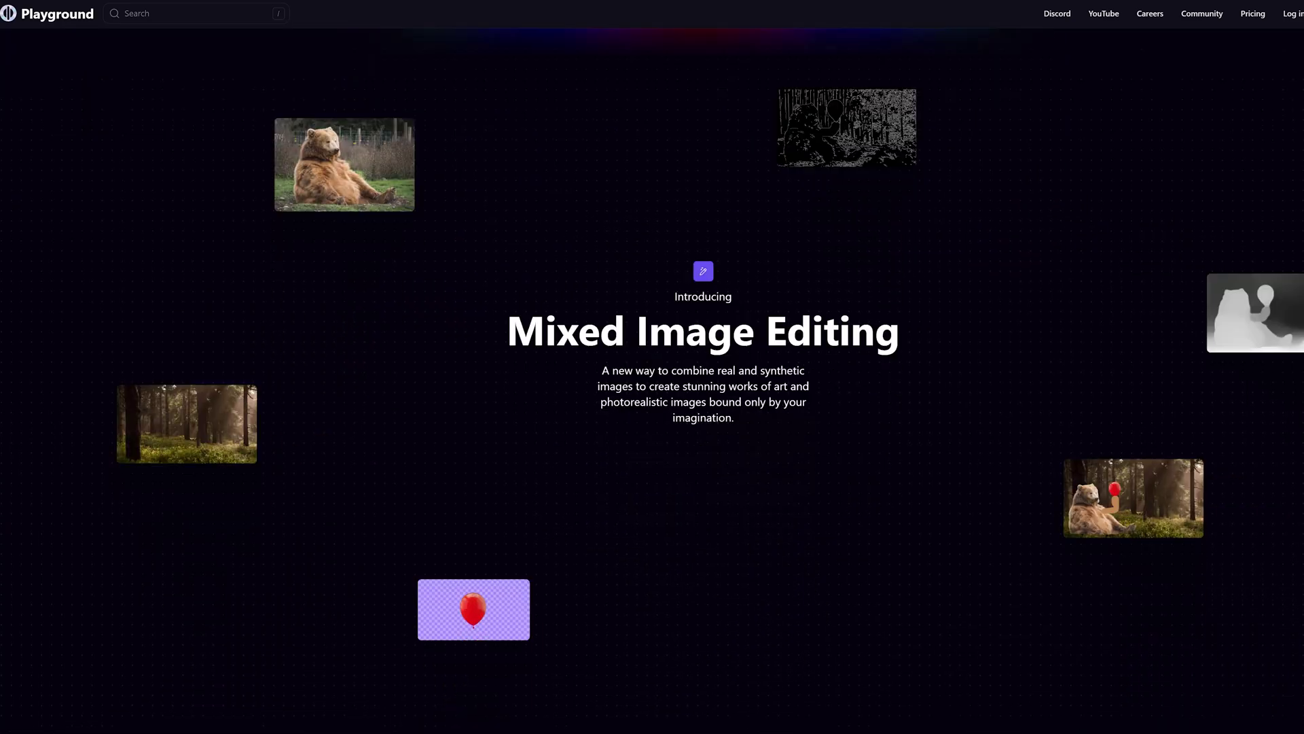
pyautogui.scroll(-1, 652, 408)
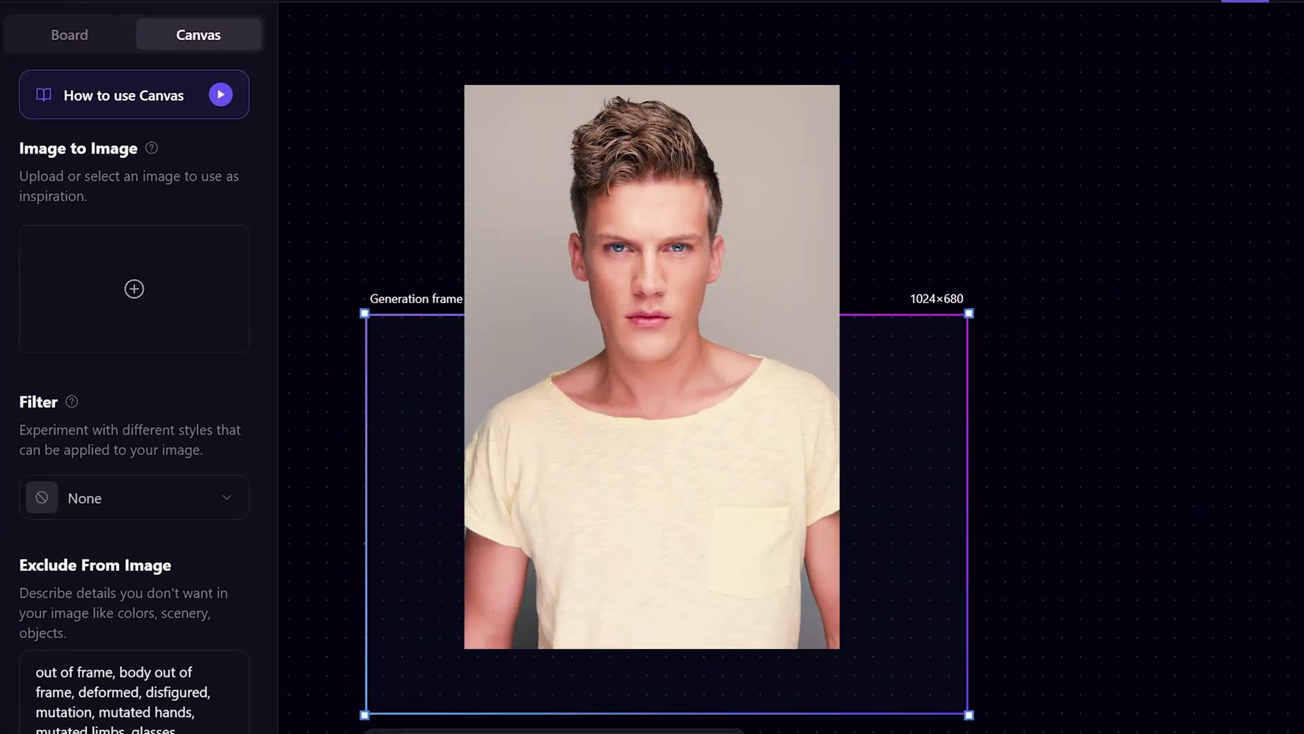
# - Load the young man's photo into the Image to Image box as the inspiration image
pyautogui.moveTo(137, 355); pyautogui.dragTo(102, 293)
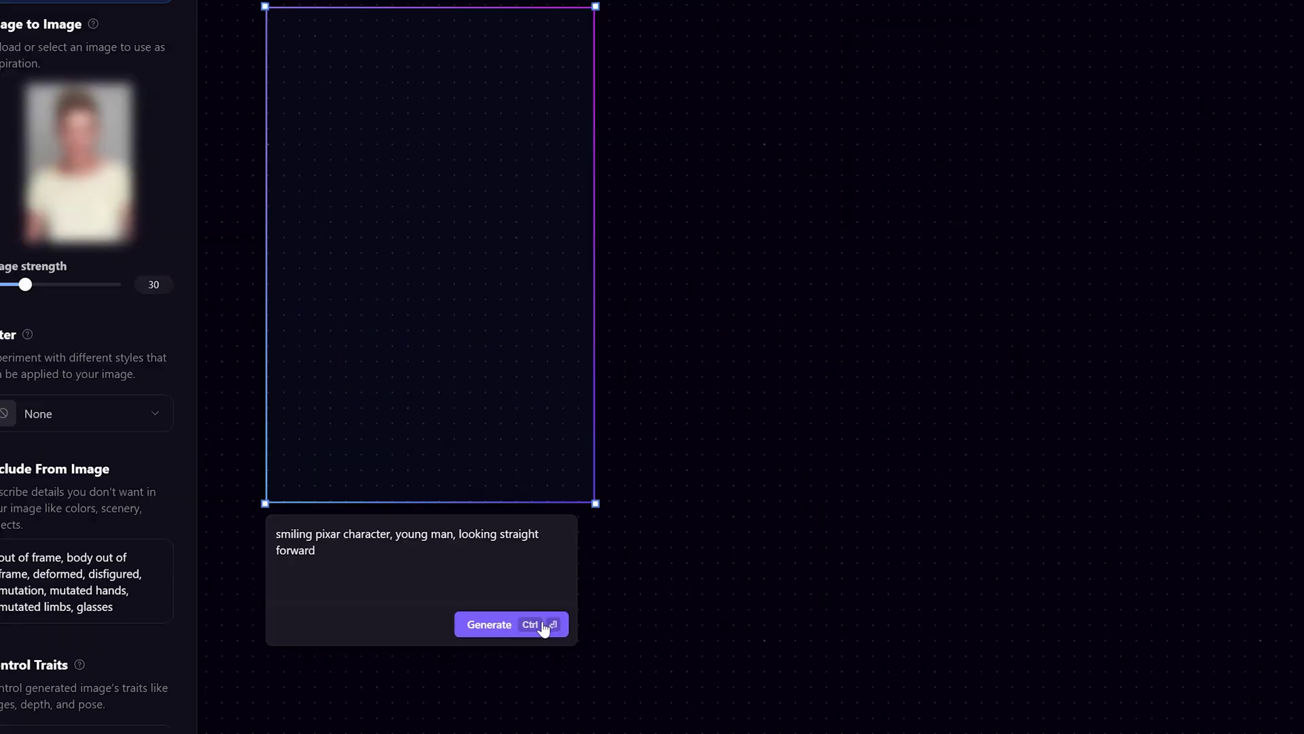
# - Generate the smiling Pixar-style portrait from the prompt and the inspiration photo
pyautogui.click(544, 629)
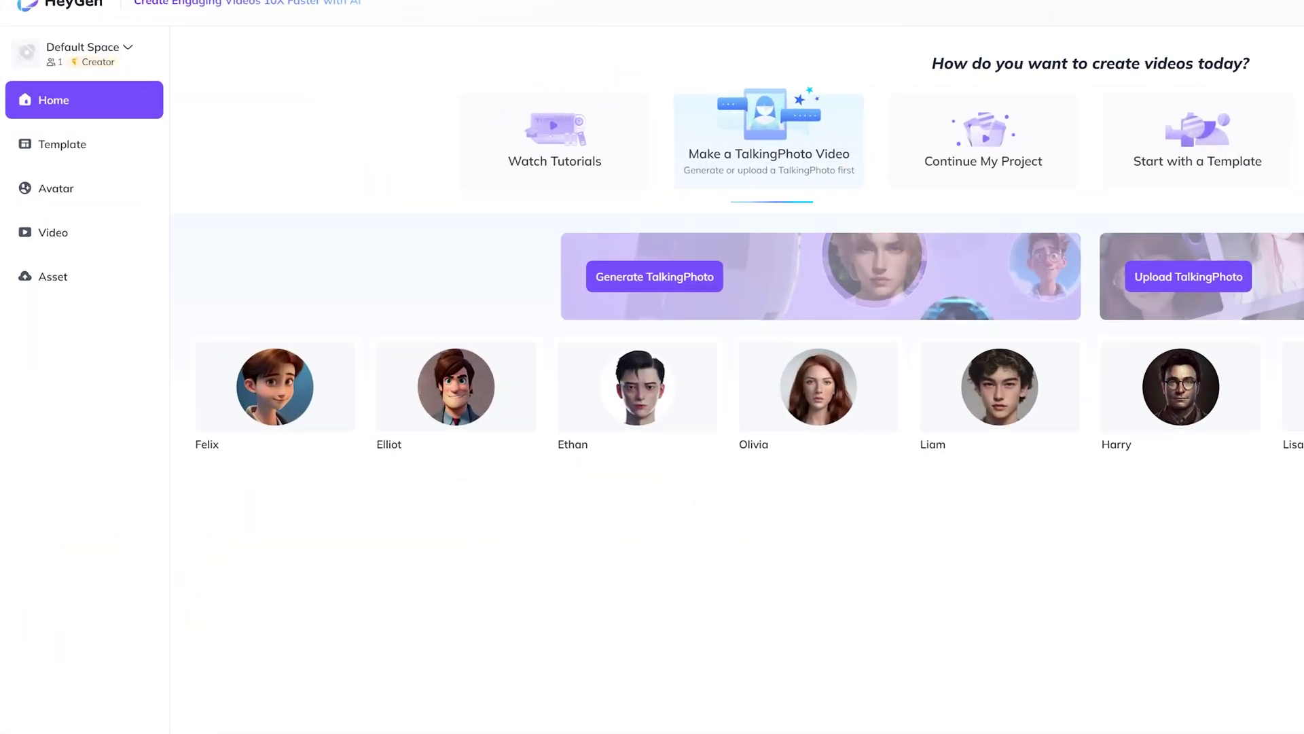
# - Upload the Pixar portrait as a HeyGen TalkingPhoto avatar, then start a new video
pyautogui.click(81, 182)
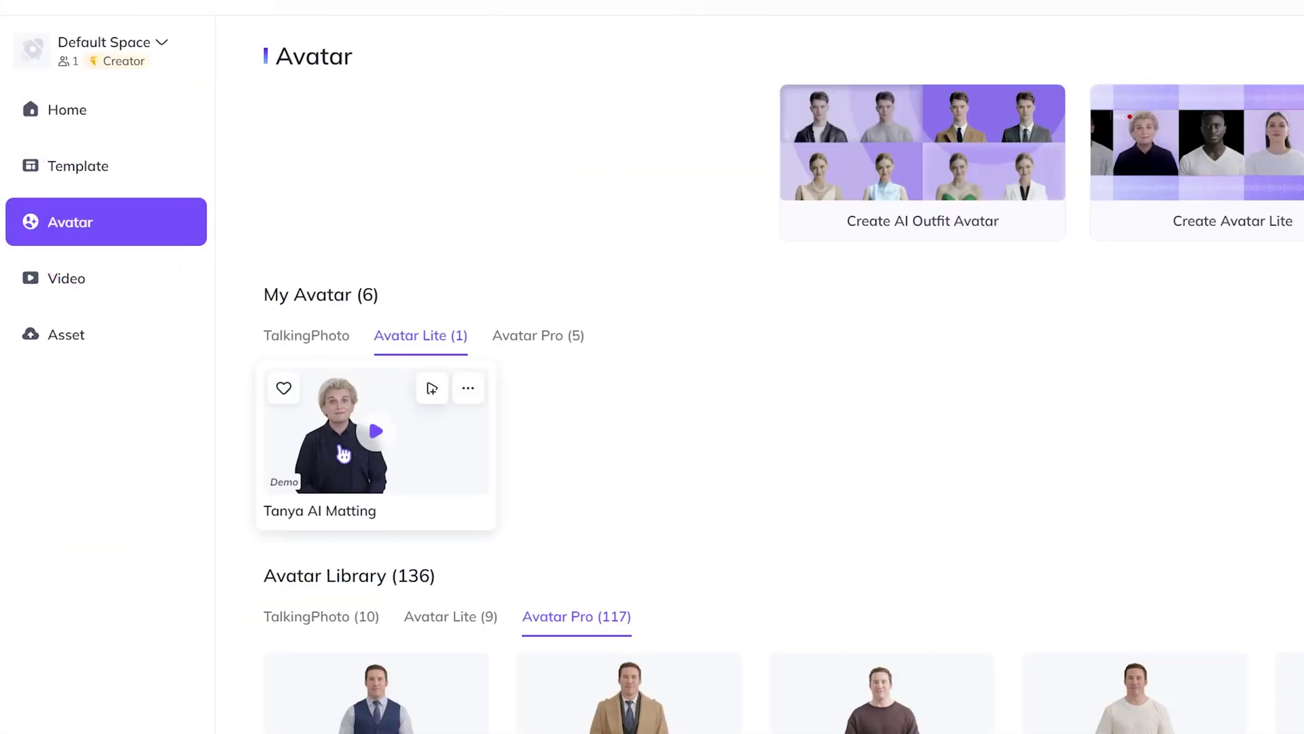
pyautogui.click(306, 335)
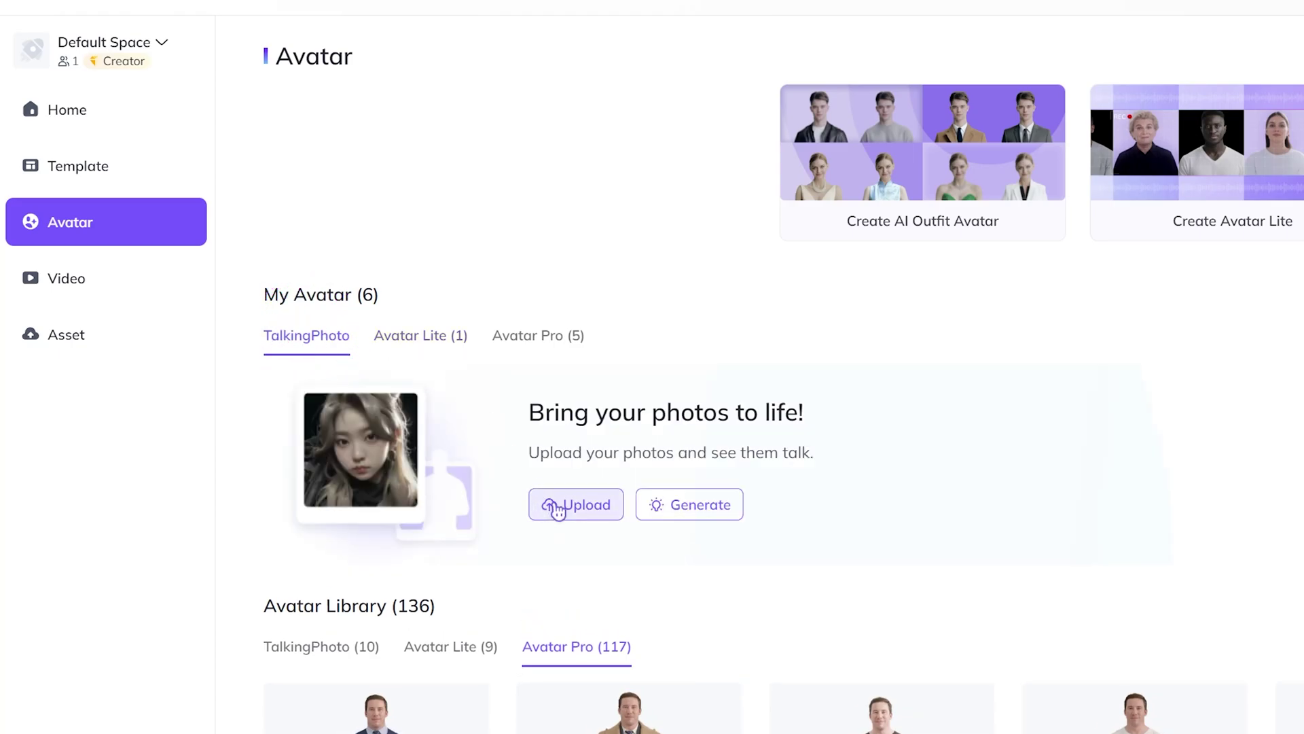
pyautogui.click(583, 512)
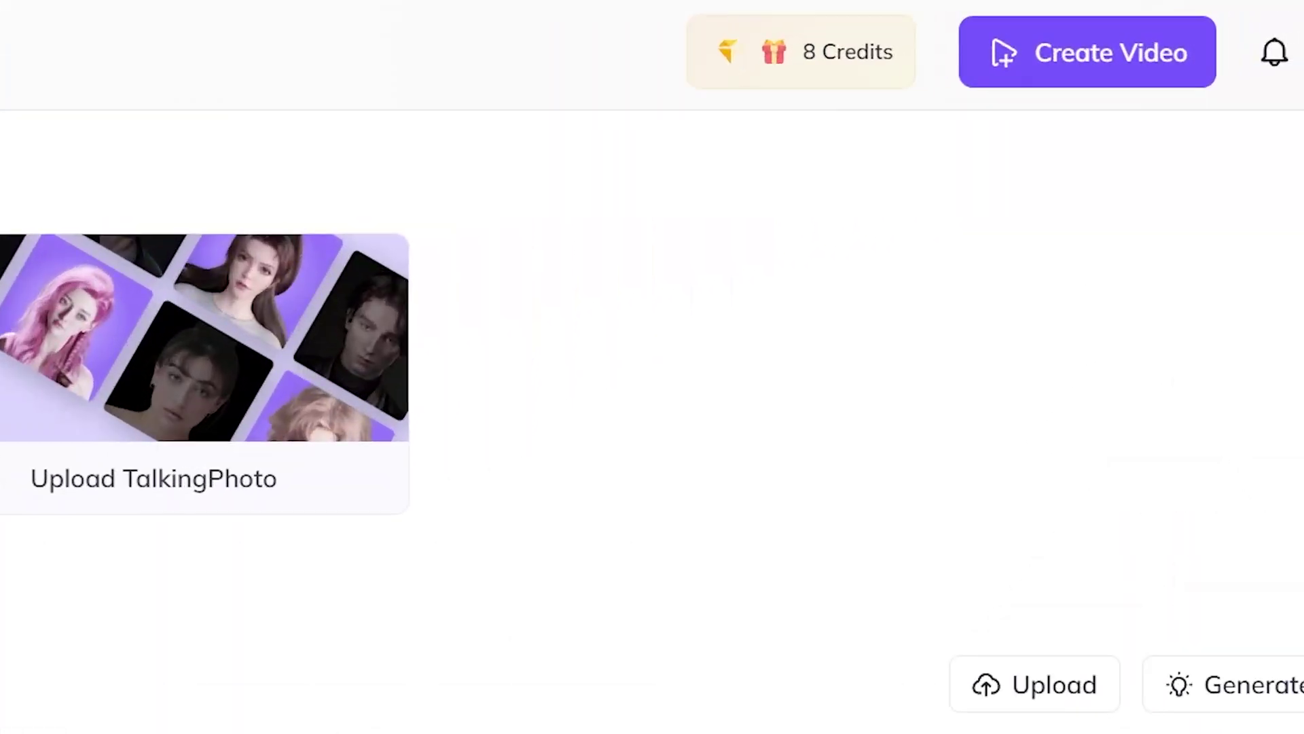
pyautogui.click(1176, 62)
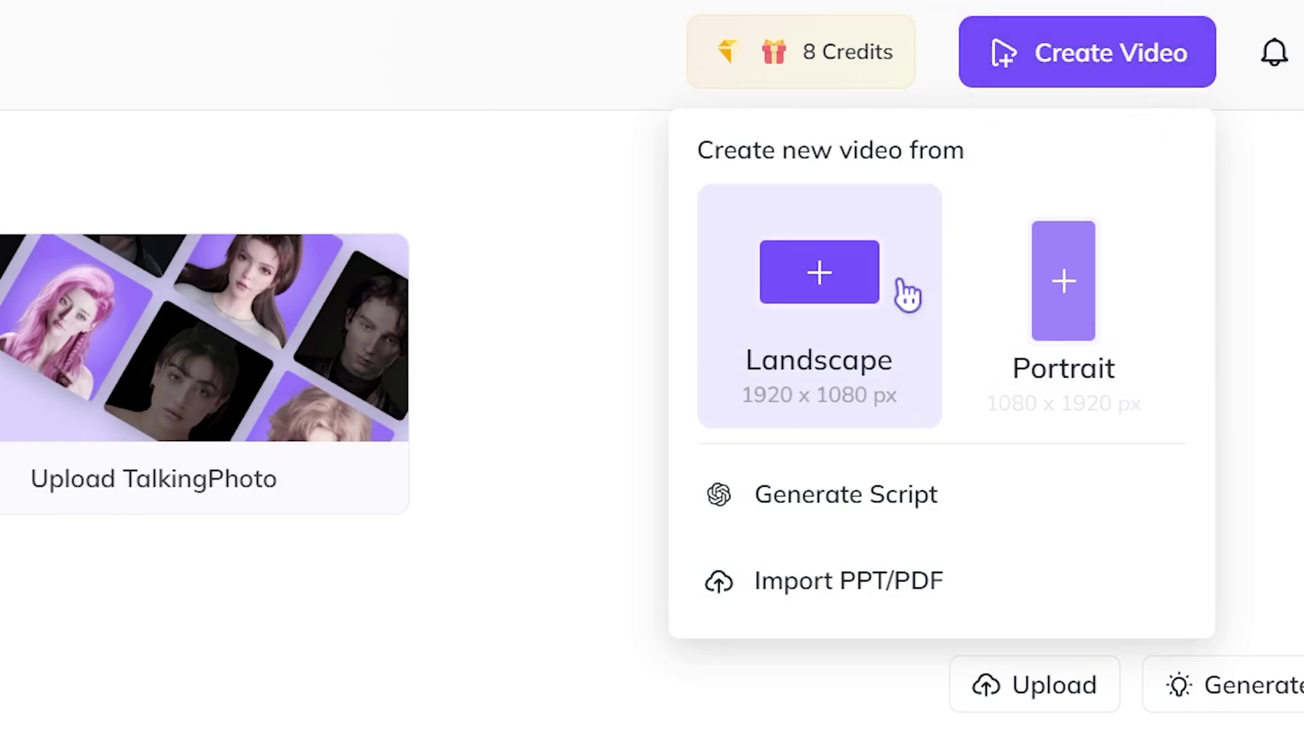
# - Create a 1920x1080 landscape video with the cartoon TalkingPhoto avatar on the canvas
pyautogui.click(906, 290)
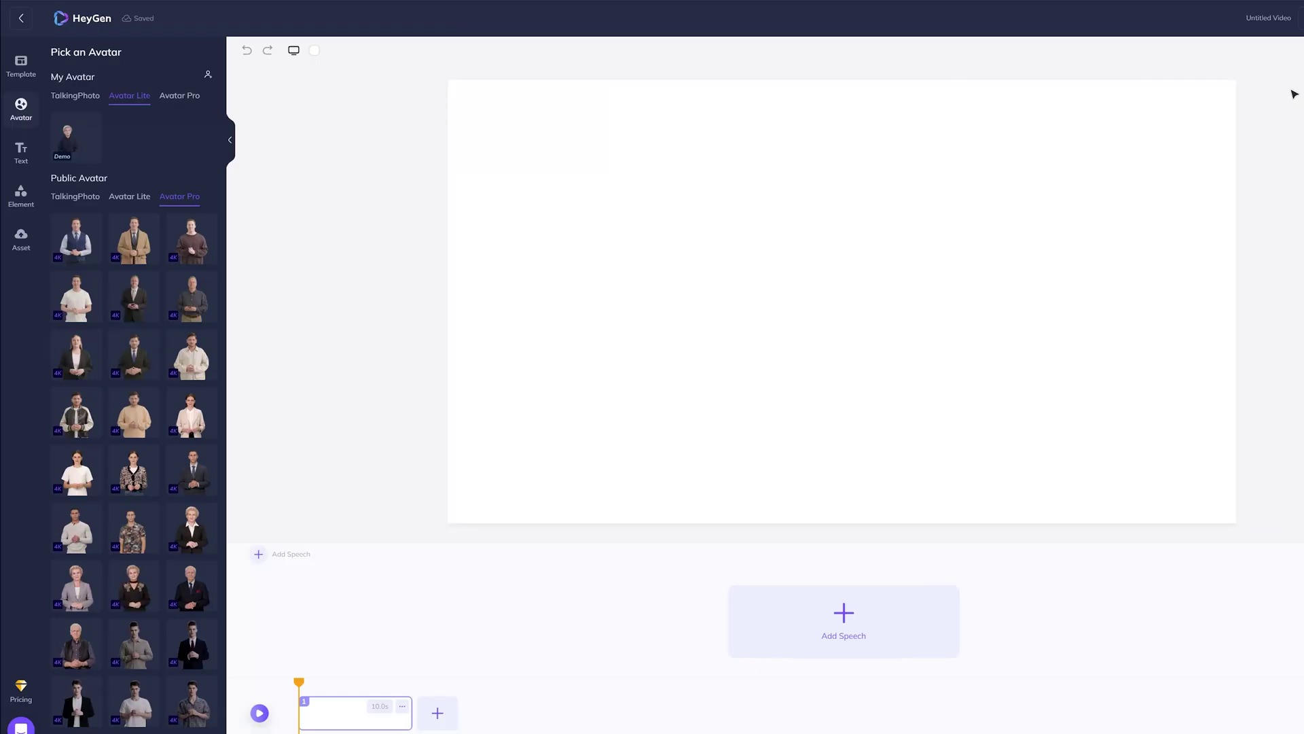
pyautogui.click(76, 100)
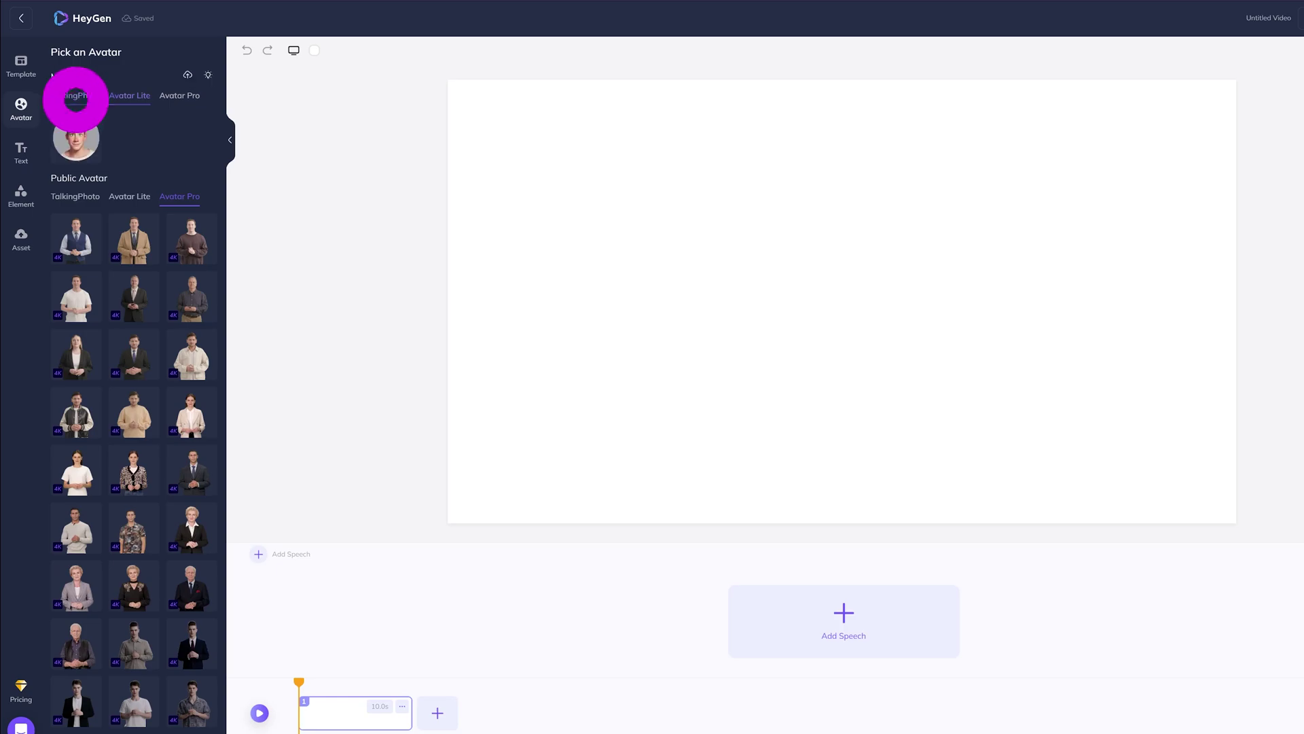
pyautogui.click(78, 140)
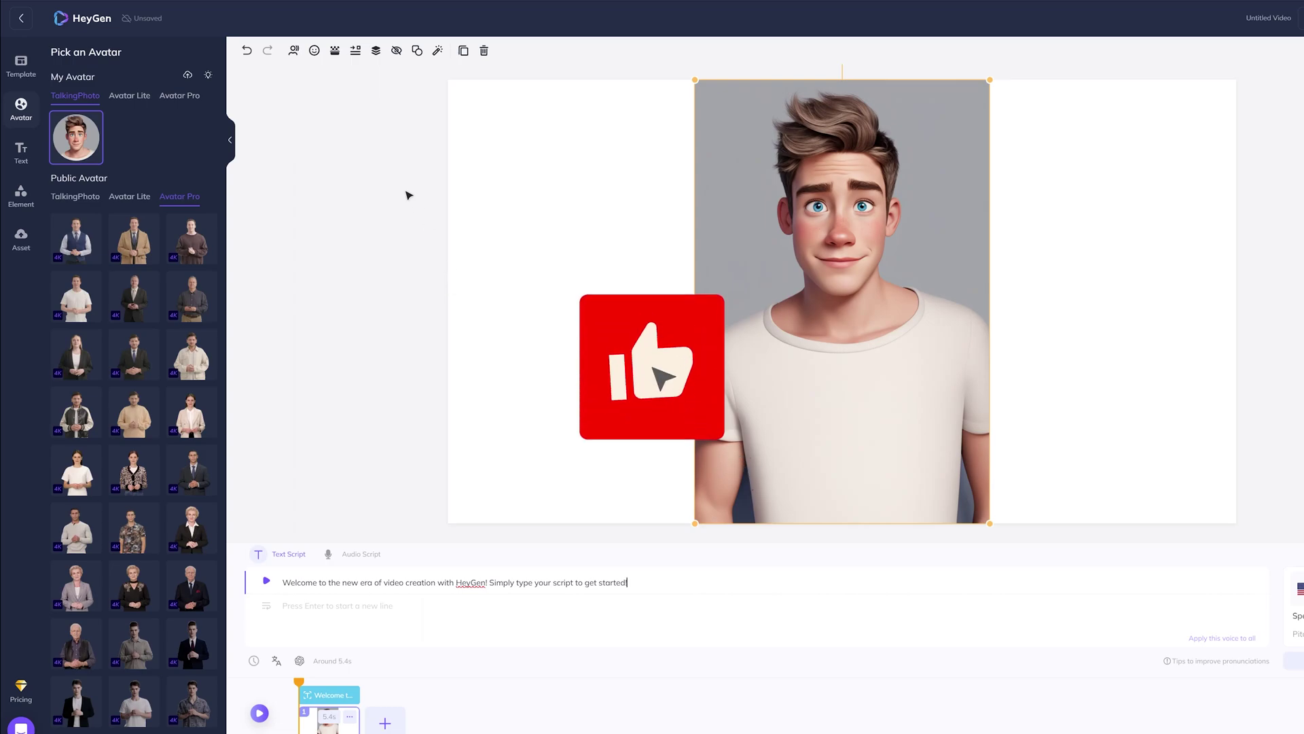
# - Remove the avatar's grey background so it sits on white
pyautogui.click(338, 53)
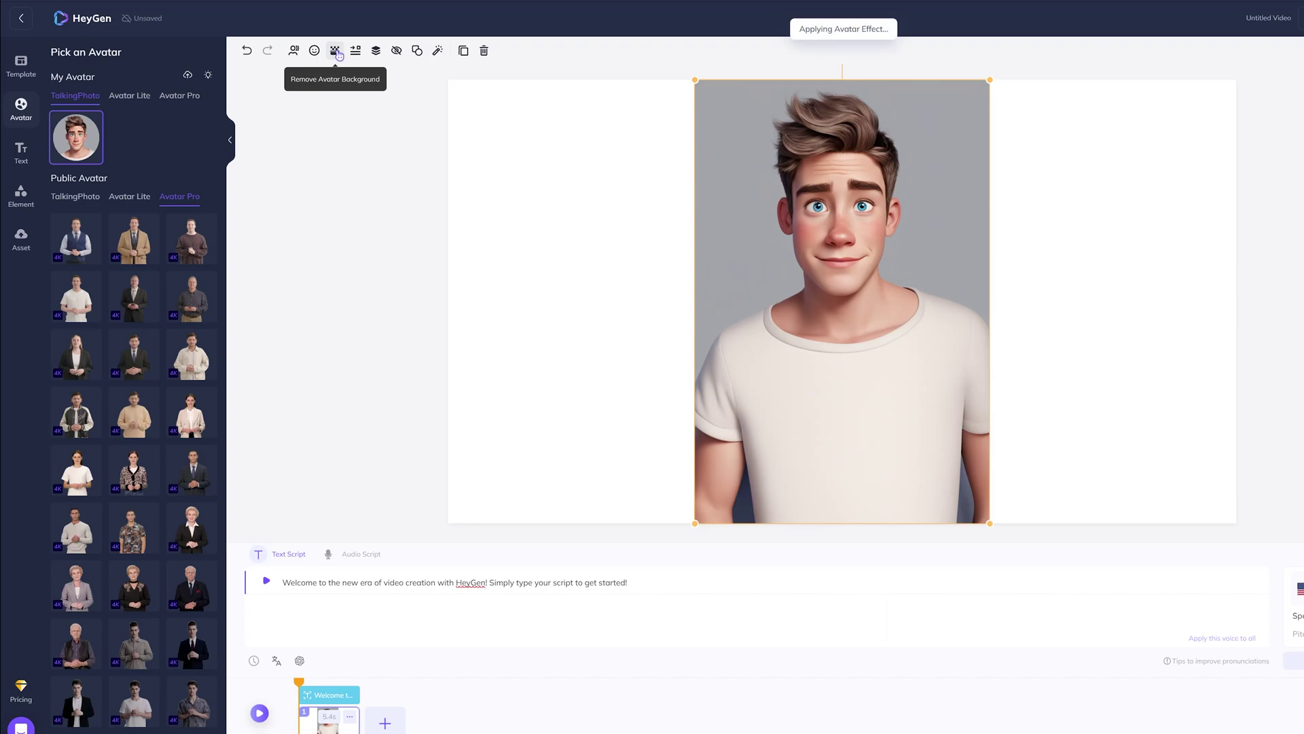
pyautogui.click(338, 54)
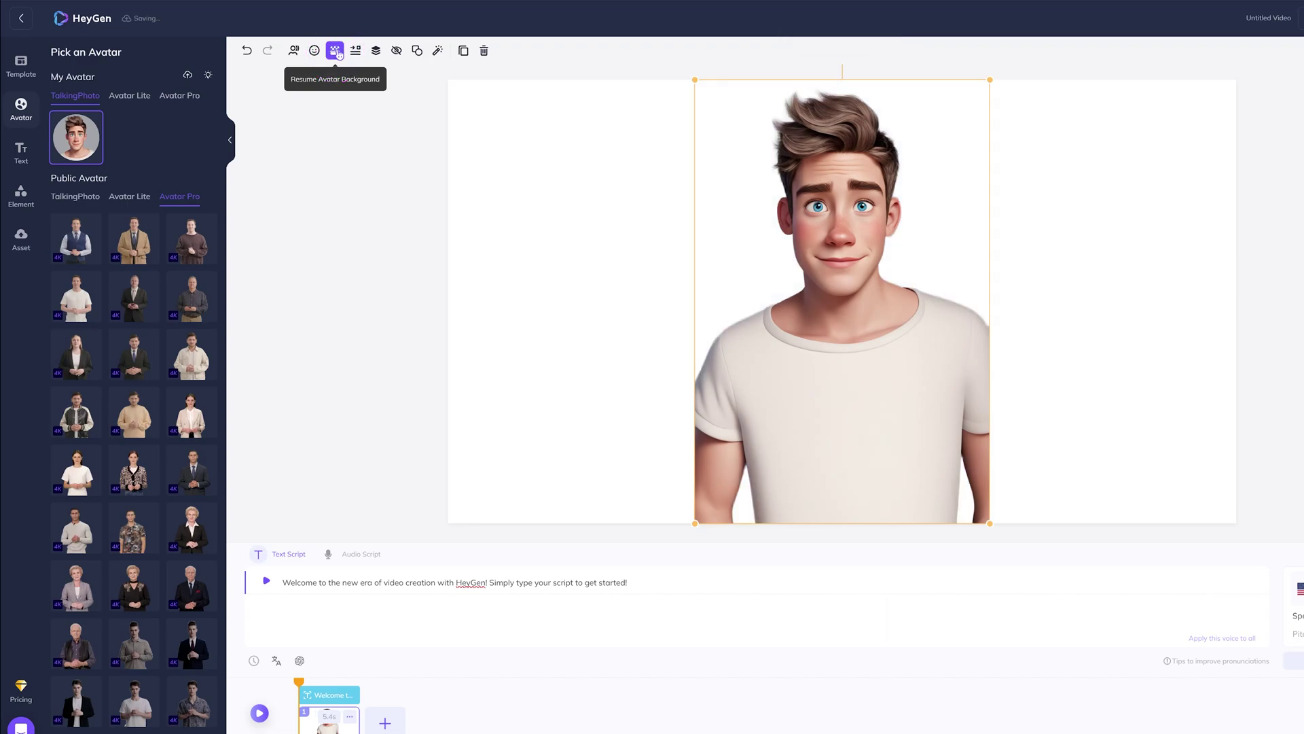
pyautogui.click(533, 212)
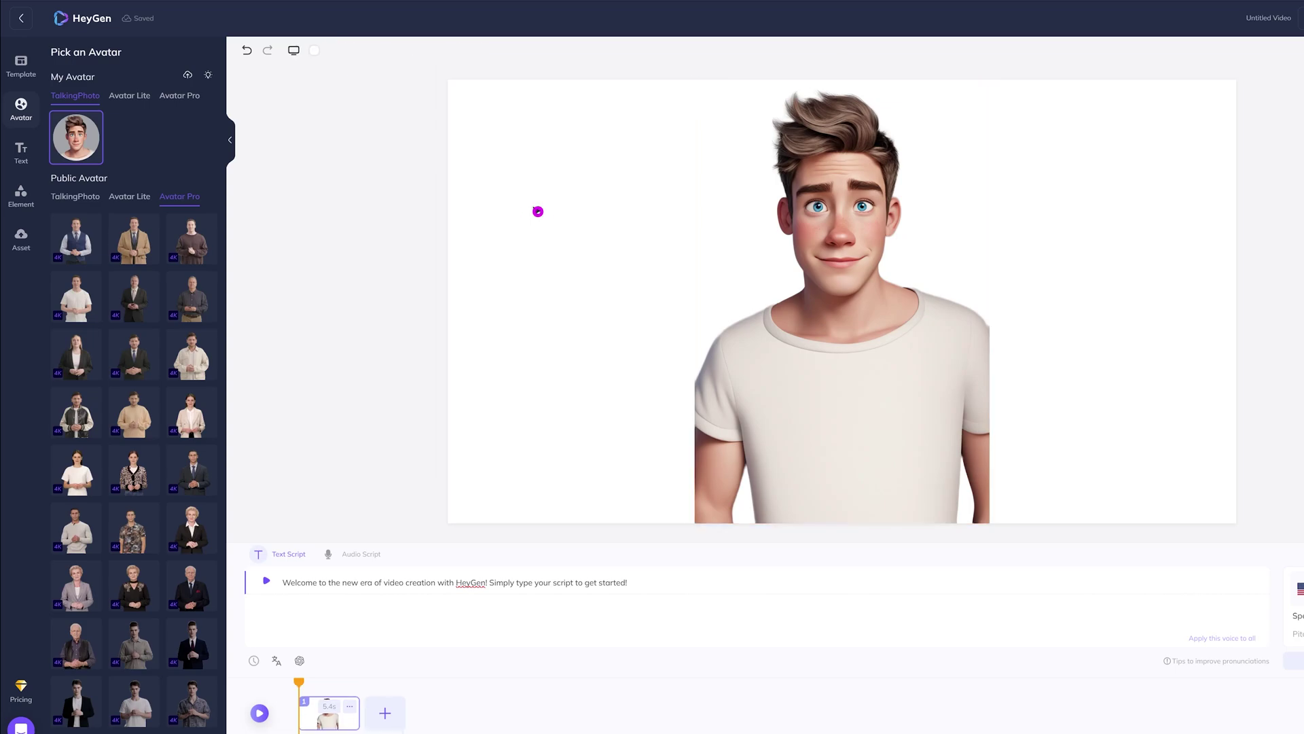
# - Change the scene background to bright green (#08FD37) behind the avatar
pyautogui.rightClick(536, 211)
pyautogui.click(583, 224)
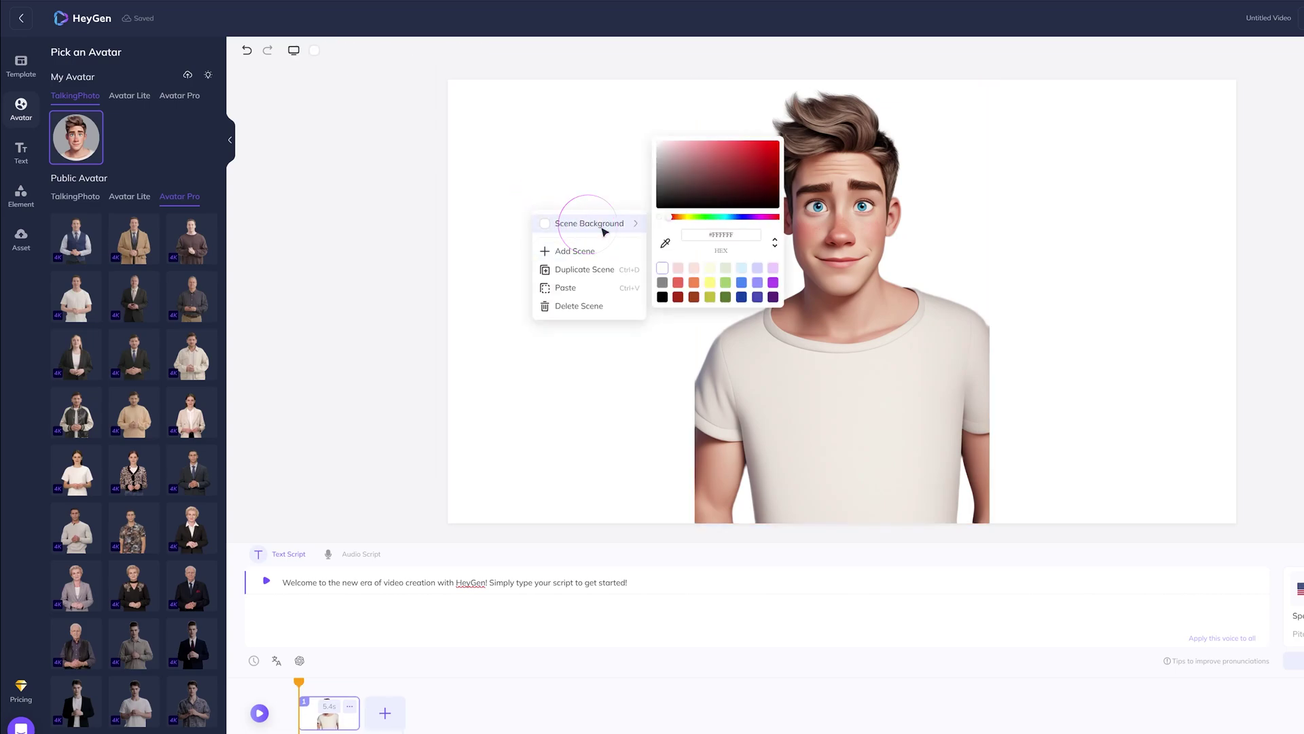
pyautogui.click(713, 199)
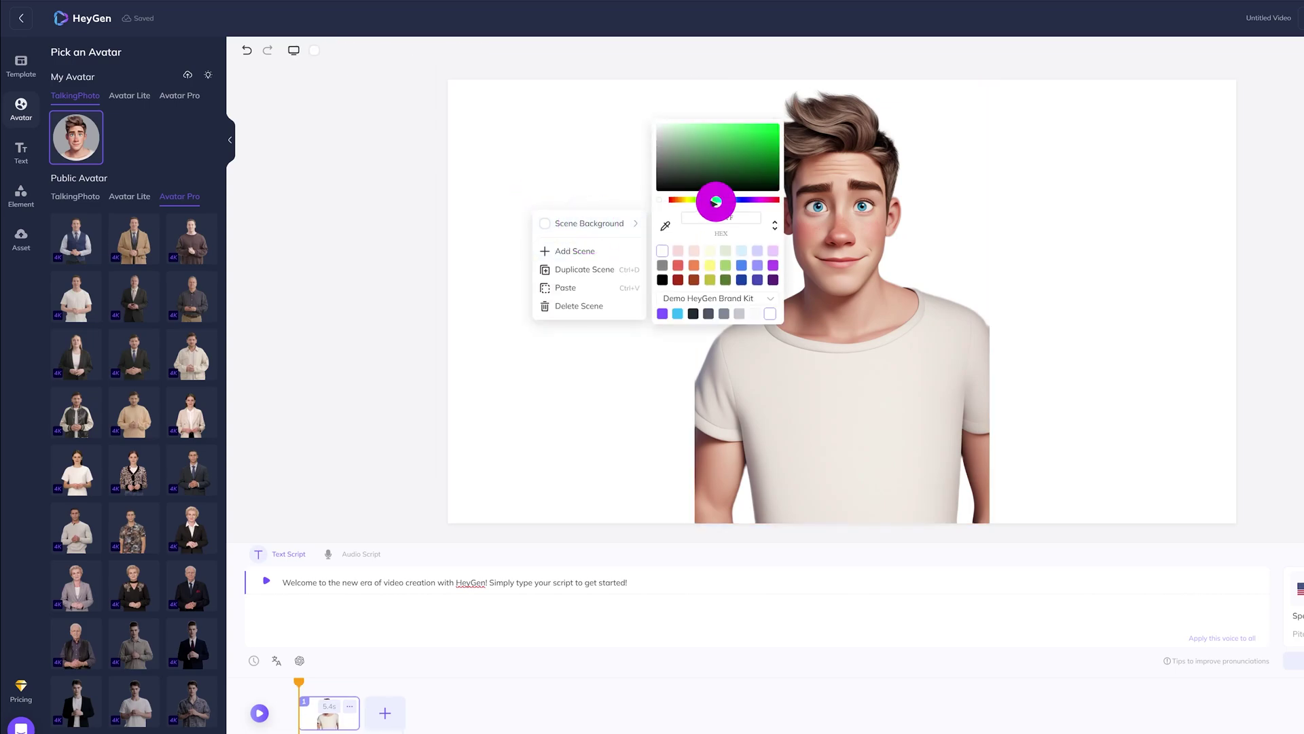
pyautogui.moveTo(757, 155); pyautogui.dragTo(886, 87)
pyautogui.click(618, 223)
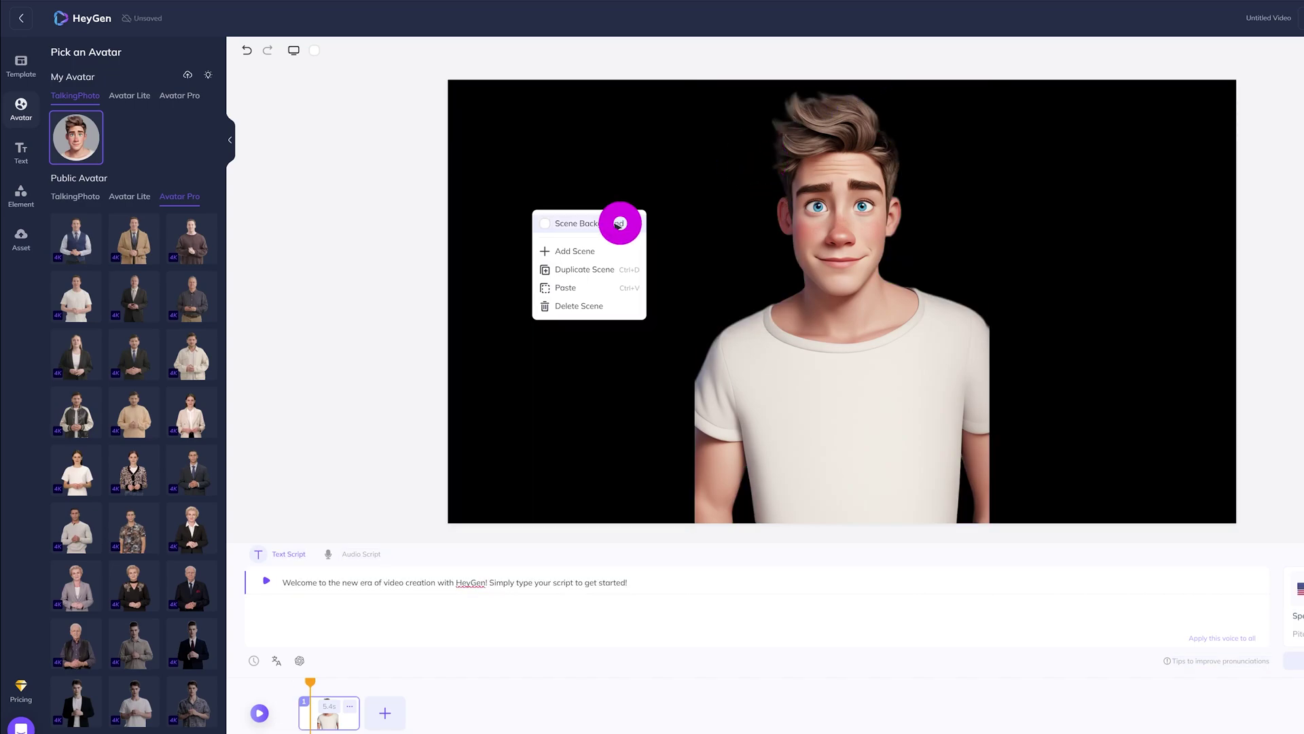
pyautogui.moveTo(756, 159); pyautogui.dragTo(777, 126)
pyautogui.press('Escape')
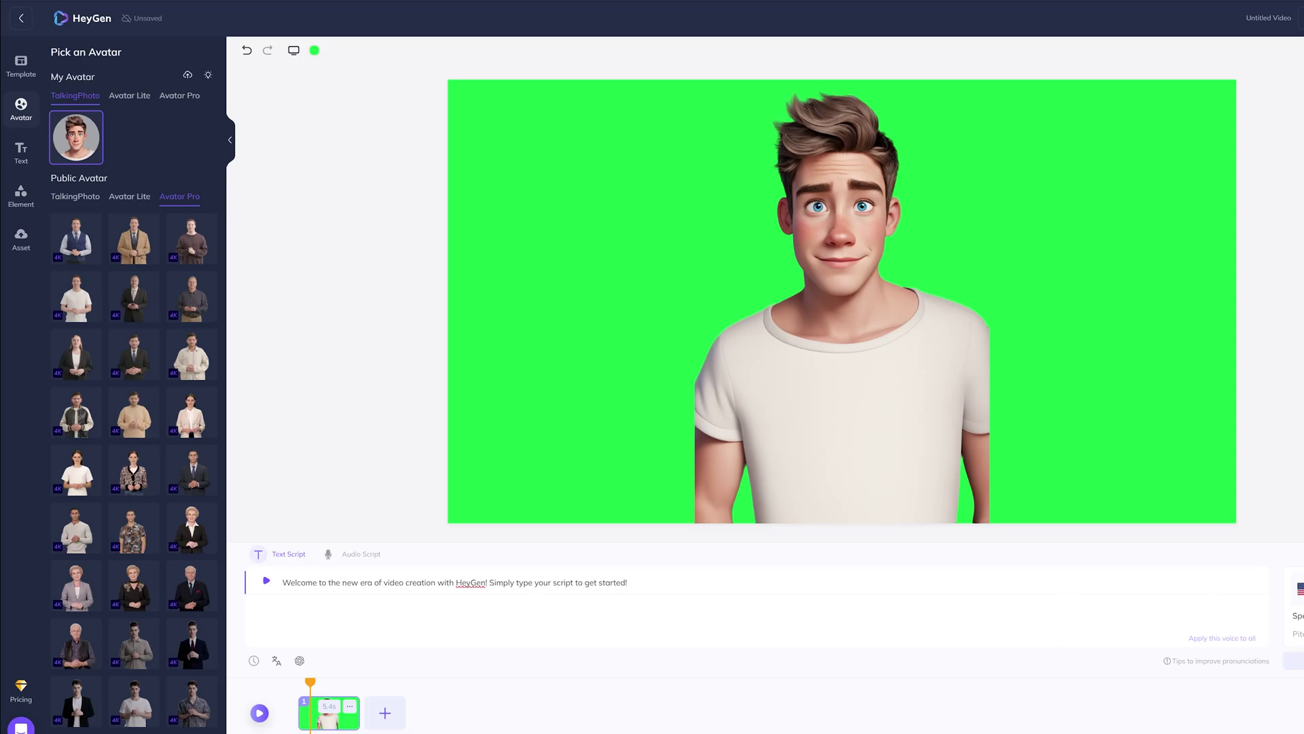
pyautogui.moveTo(667, 594); pyautogui.dragTo(289, 558)
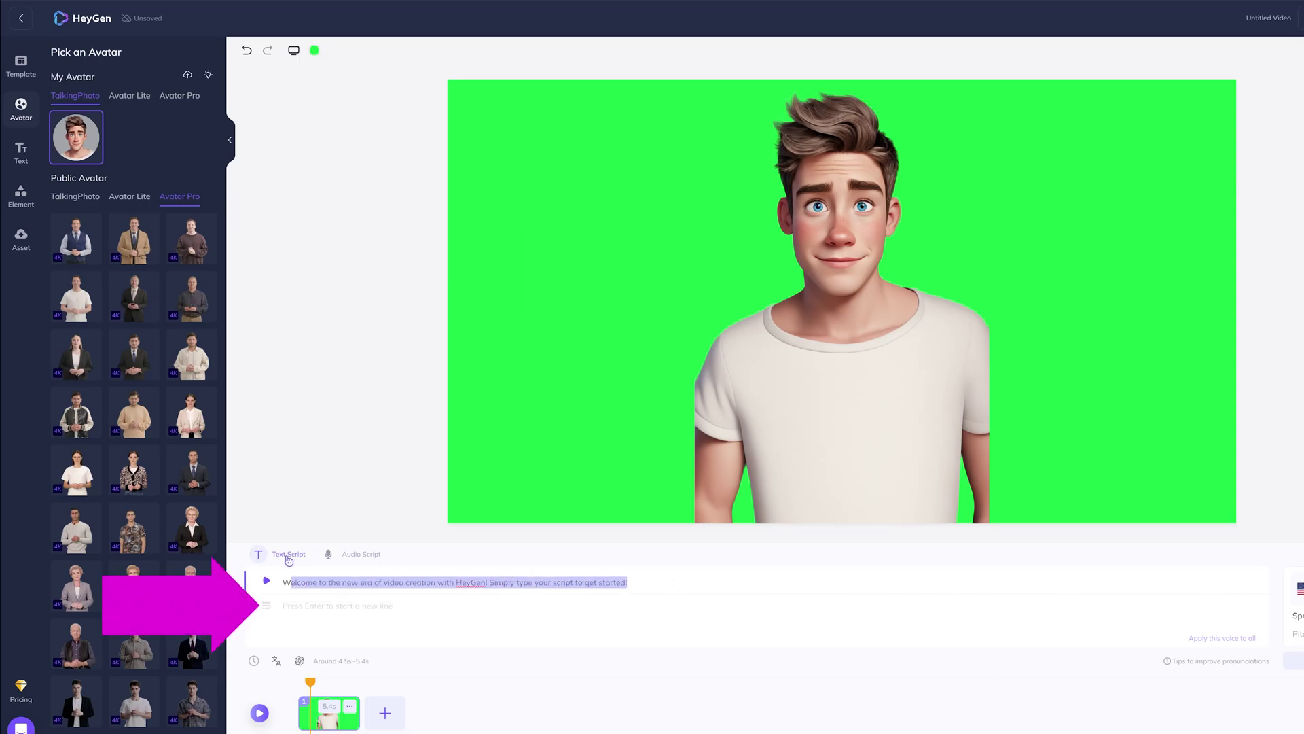
# - Paste the intro script ending "So let's dive right in!" and, after previewing voices, choose Levi - Friendly
pyautogui.hotkey('ctrl', 'v')
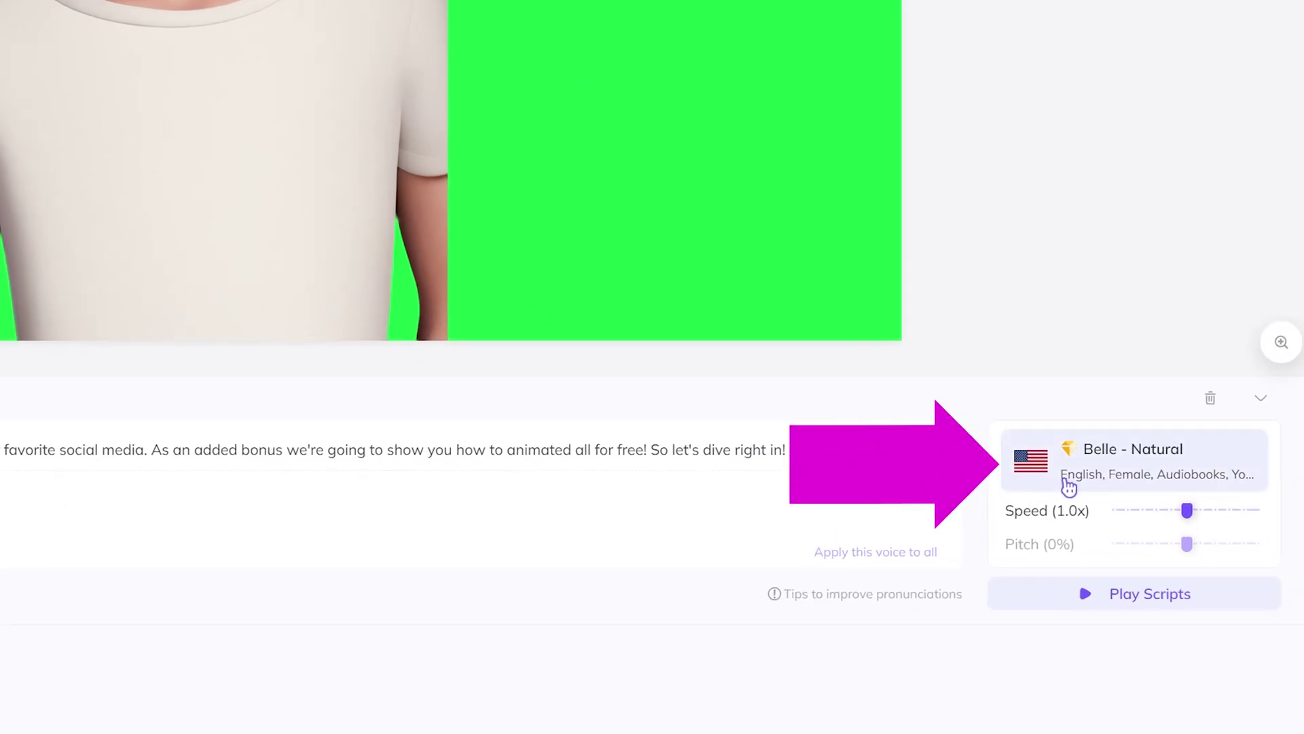
pyautogui.click(1079, 483)
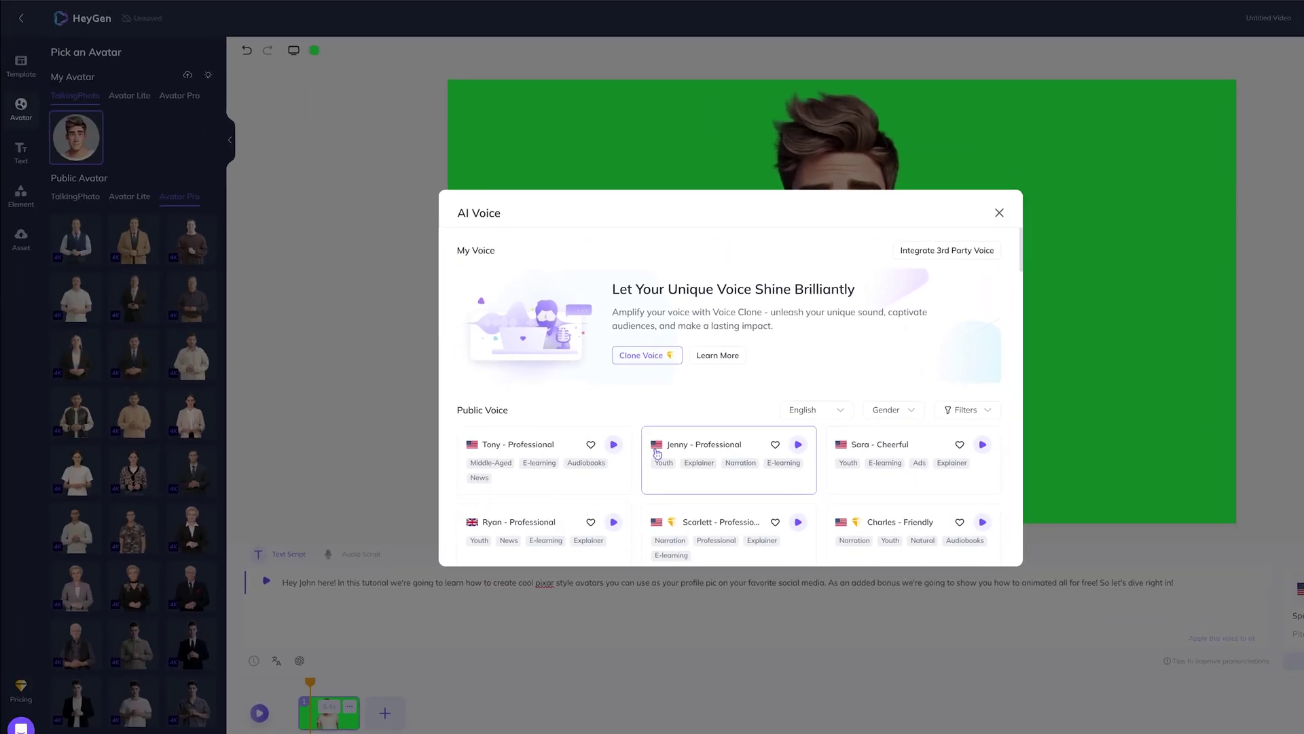
pyautogui.scroll(-5, 649, 451)
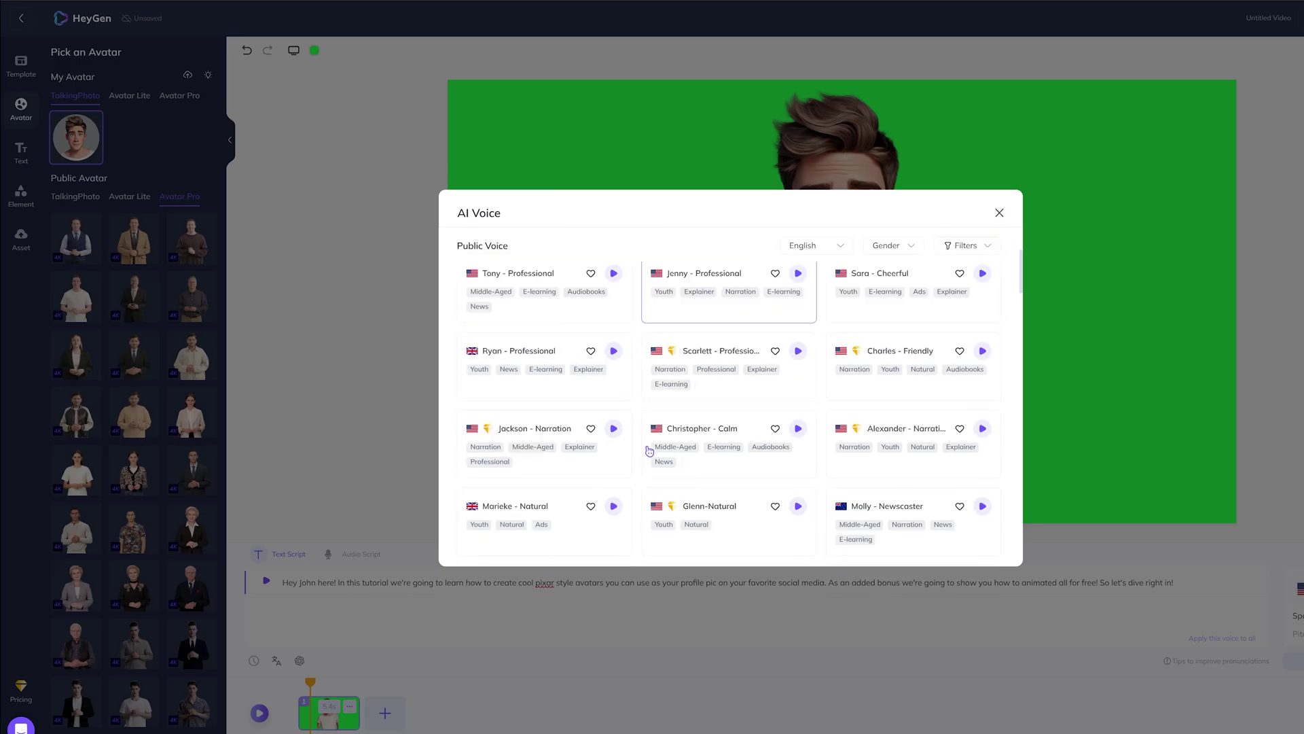
pyautogui.click(615, 274)
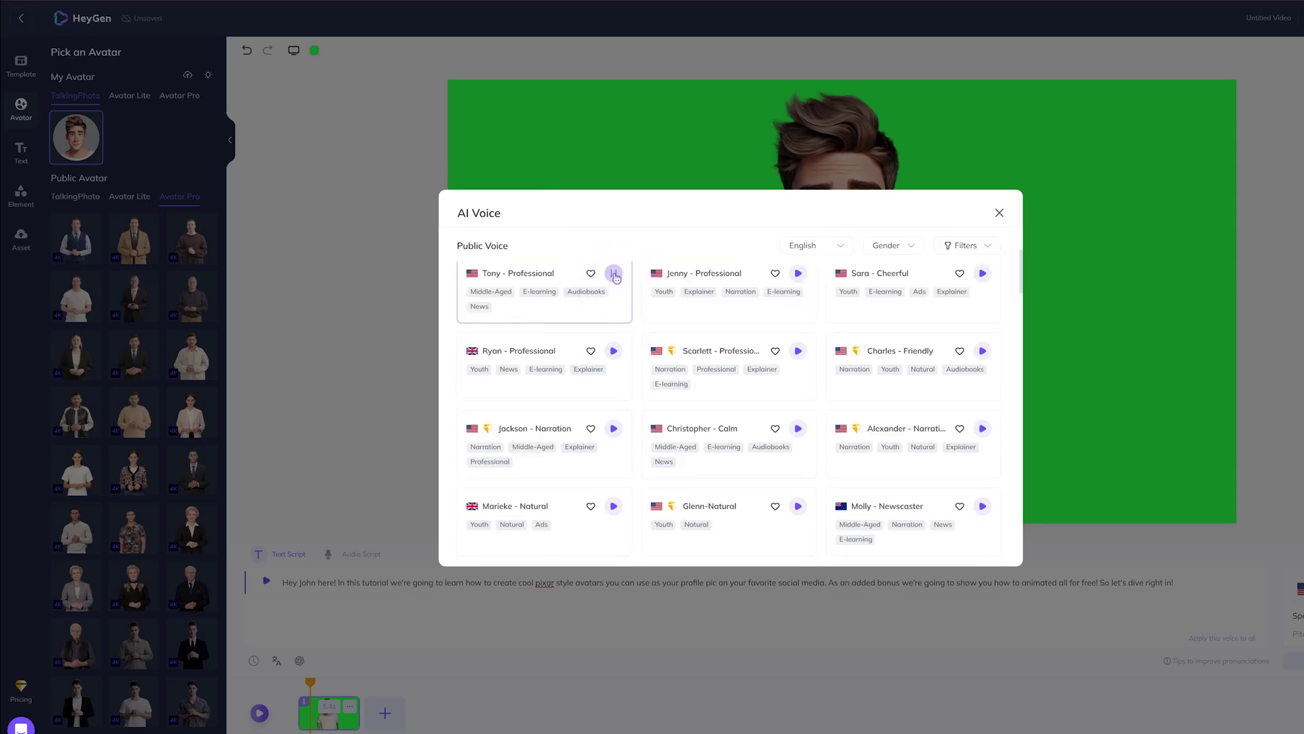
pyautogui.click(614, 430)
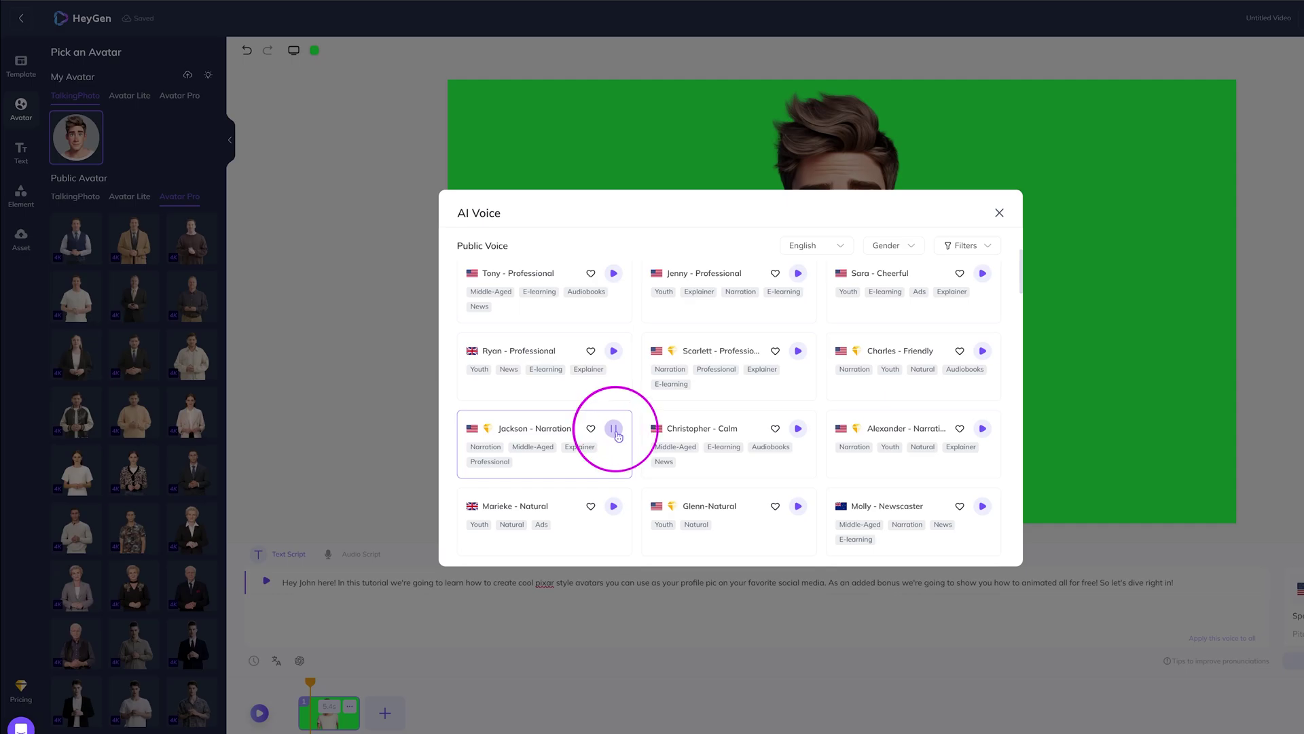
pyautogui.click(795, 432)
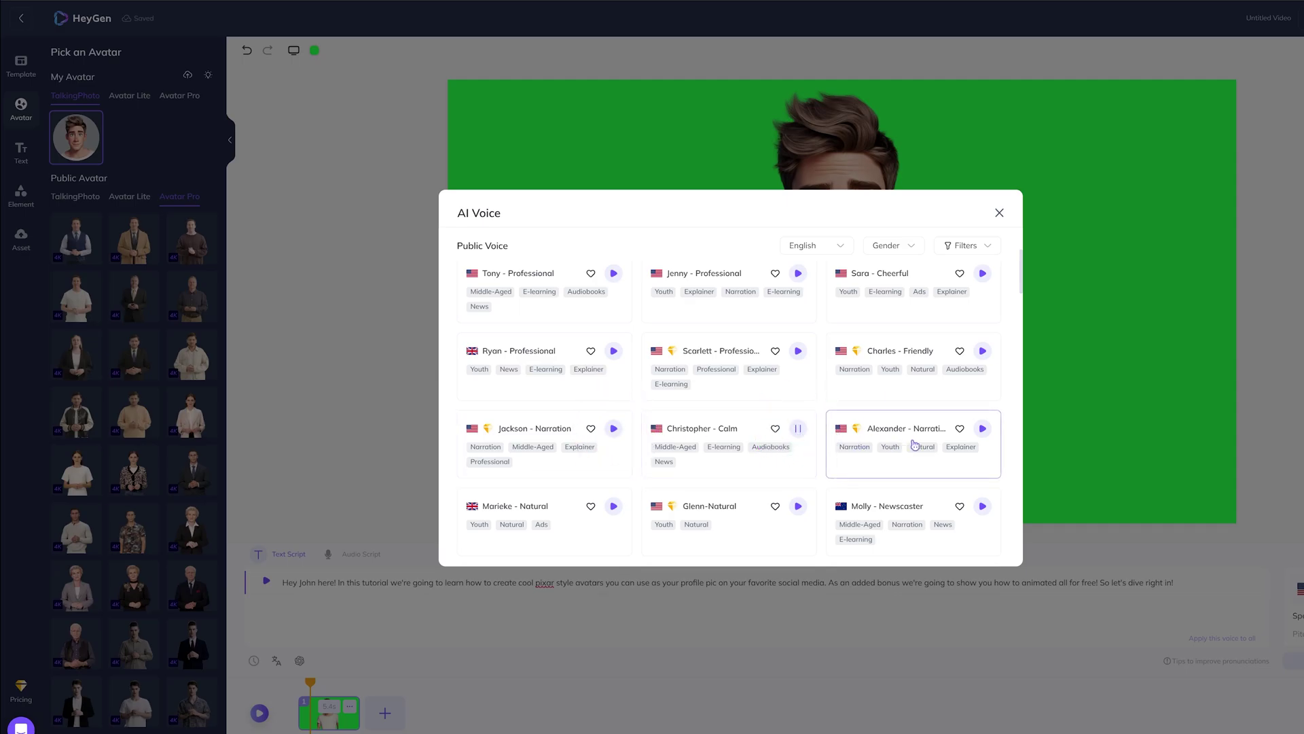
pyautogui.click(982, 429)
pyautogui.click(984, 351)
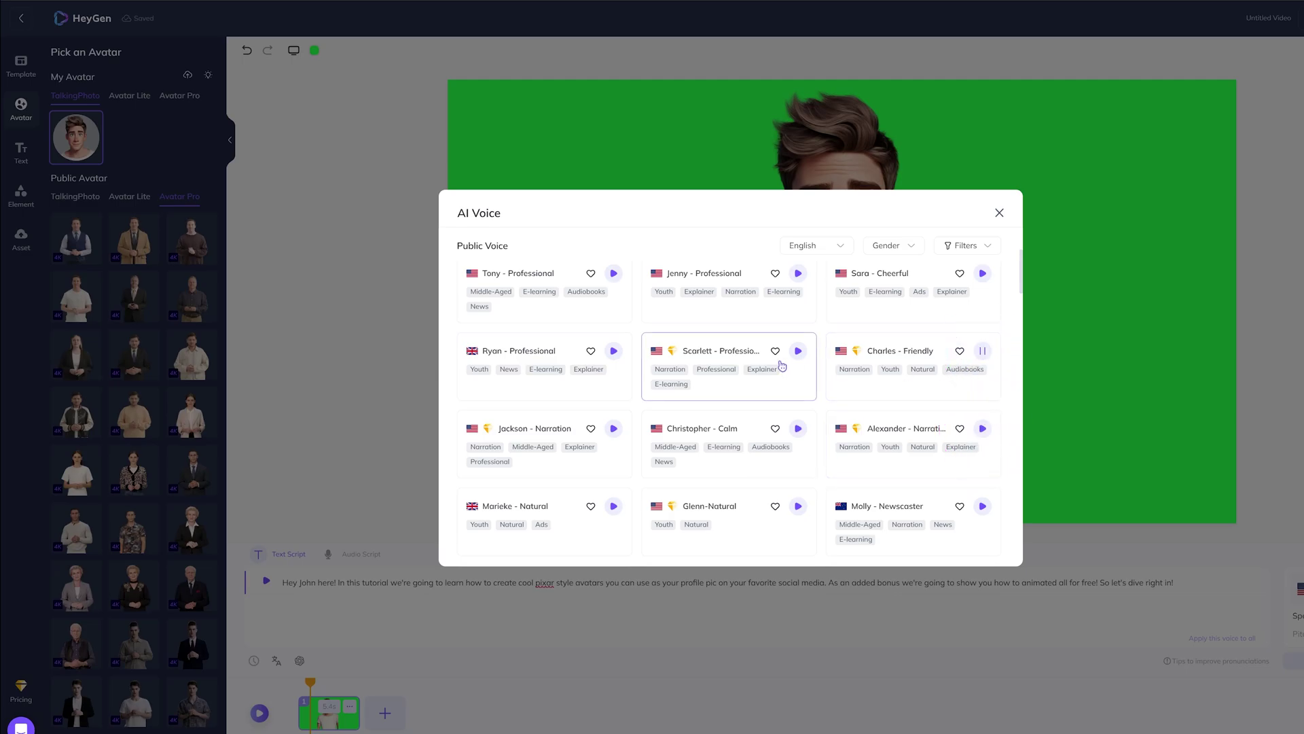
pyautogui.scroll(-5, 819, 403)
pyautogui.click(614, 376)
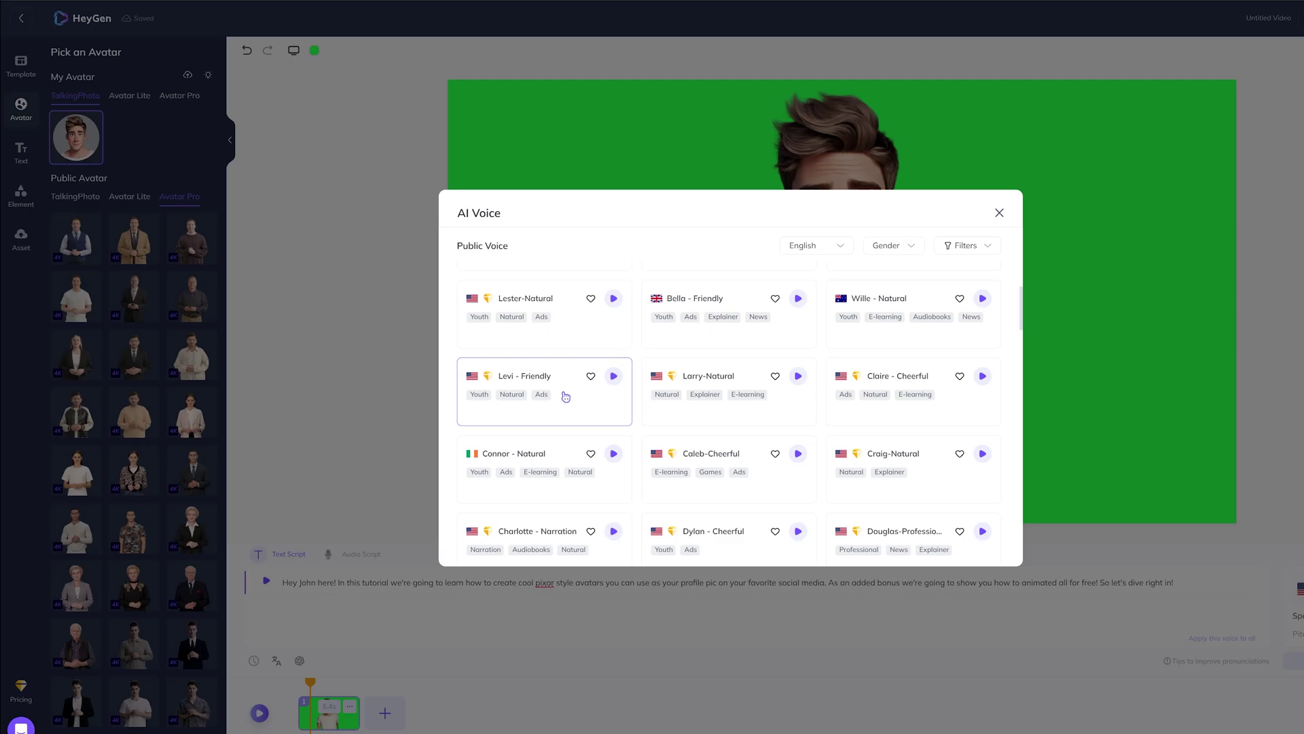
pyautogui.click(566, 396)
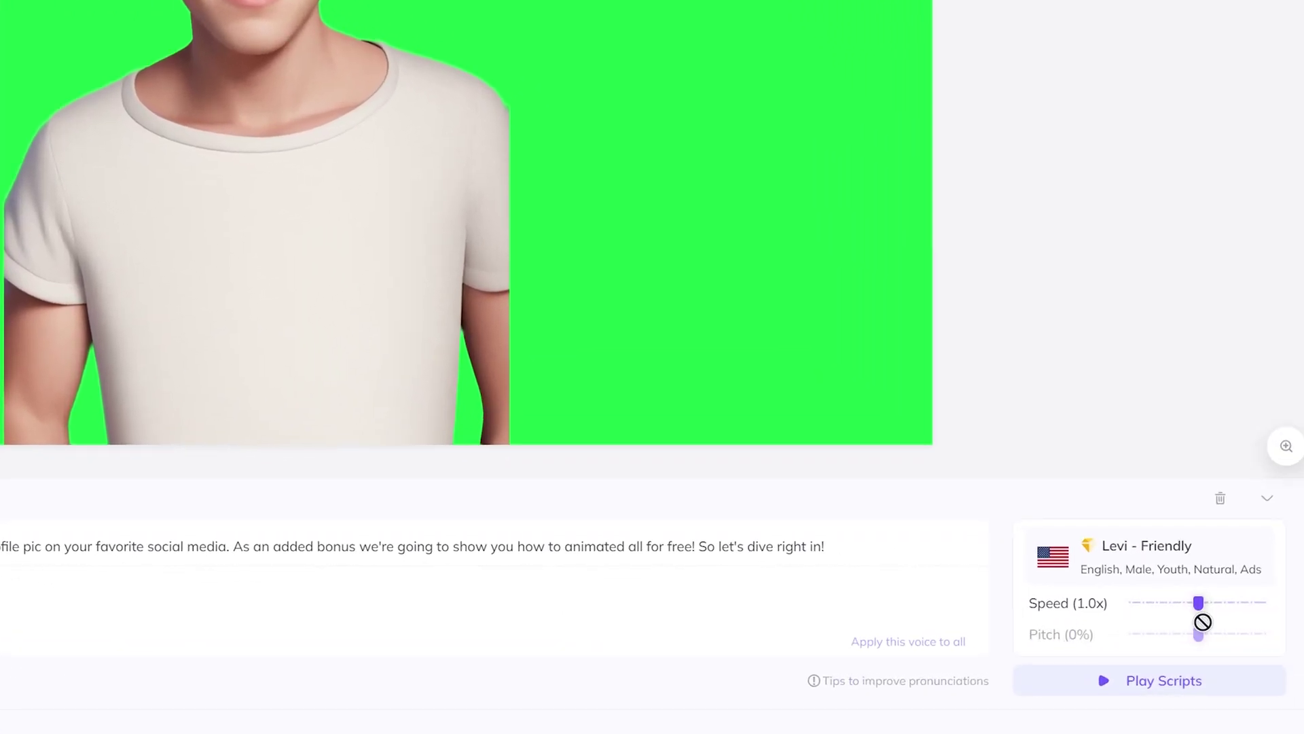
# - Slow the voice to 0.9x, play back the script, and submit the video for rendering
pyautogui.moveTo(1203, 607); pyautogui.dragTo(1188, 605)
pyautogui.click(1133, 690)
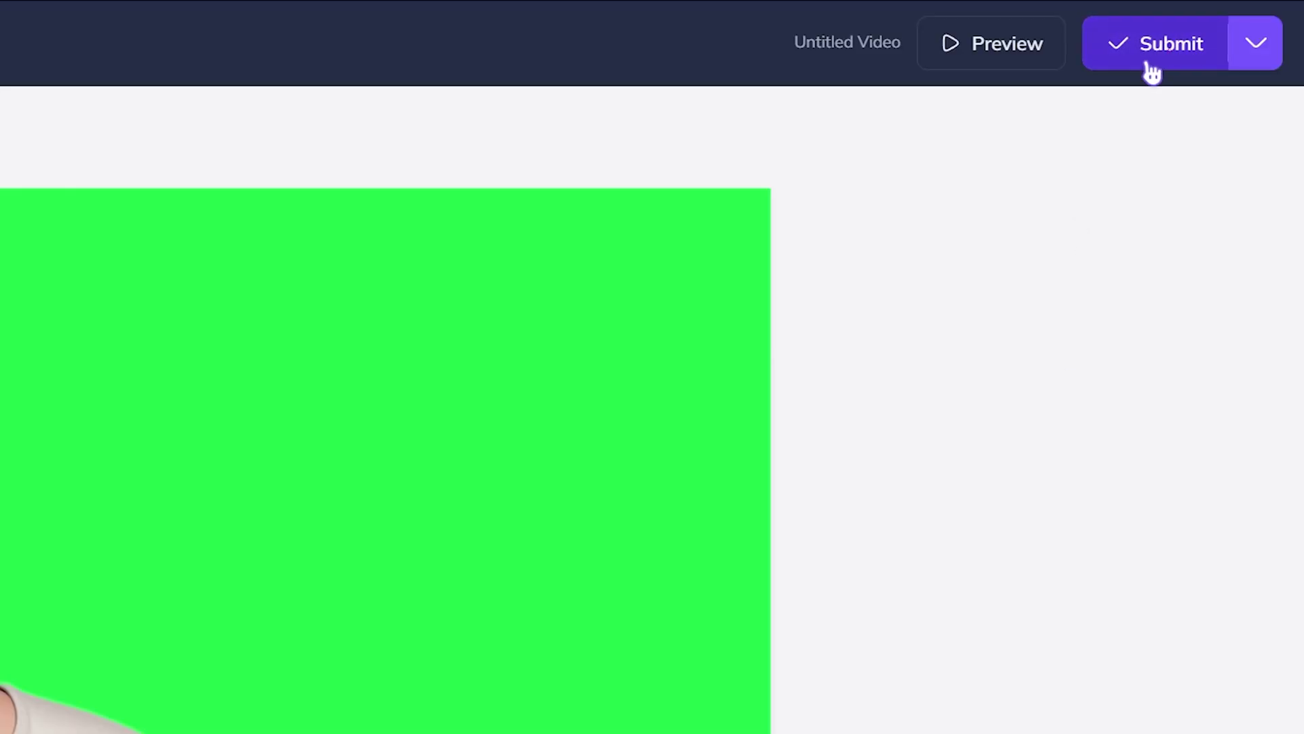
pyautogui.click(1148, 62)
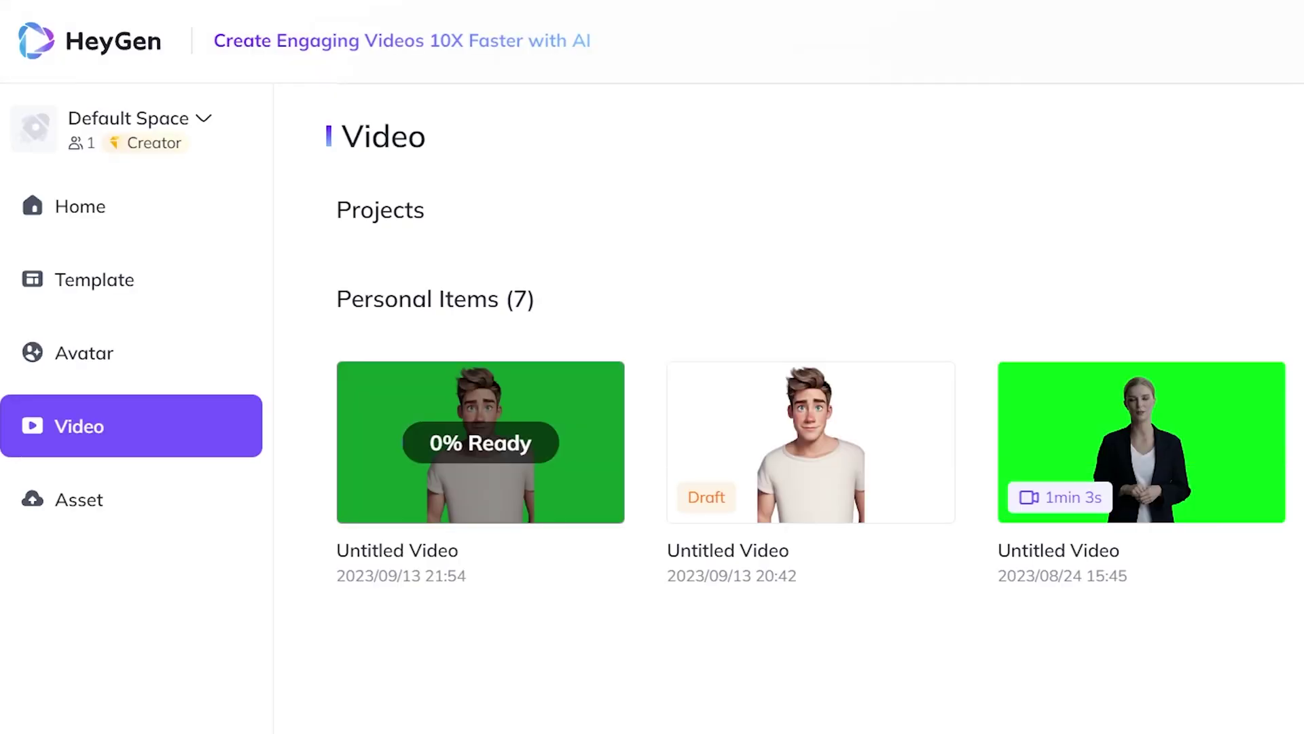